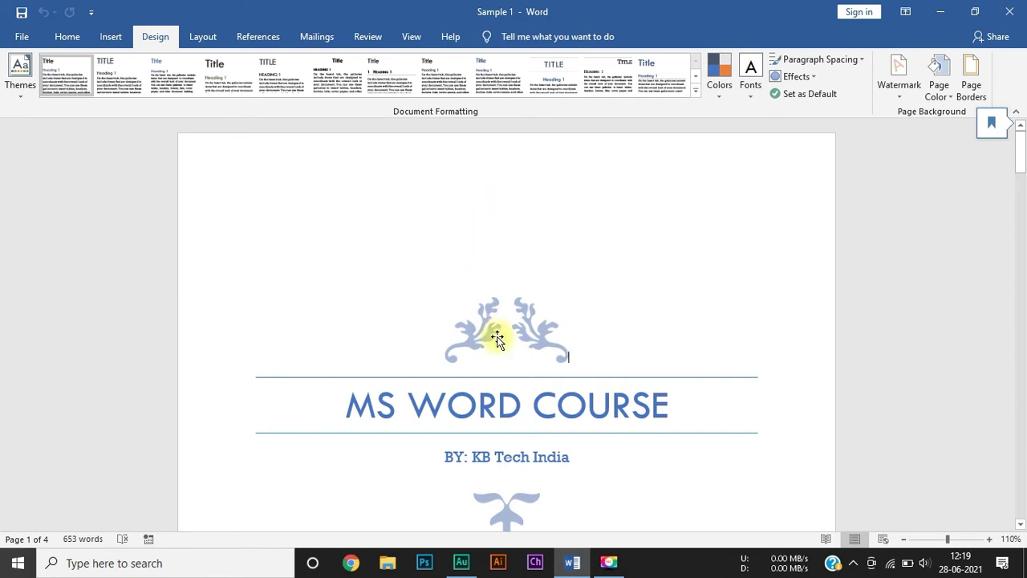
Look through the document's pages and preview the available themes on the second page's "What is Lorem Ipsum?" sections.
{"action": "scroll", "coordinate": [498, 338], "scroll_direction": "down", "scroll_amount": 2}
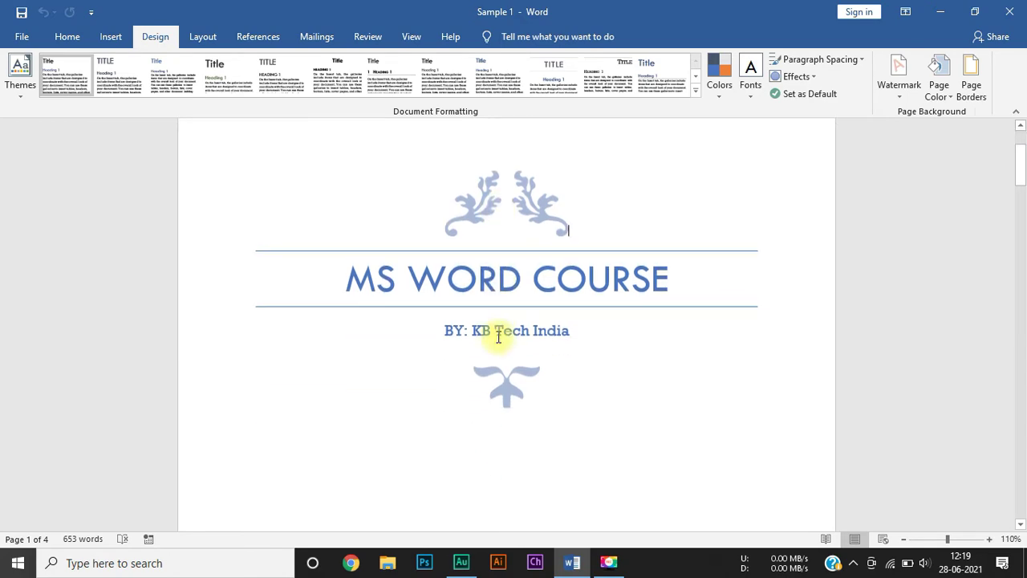
{"action": "scroll", "coordinate": [497, 338], "scroll_direction": "down", "scroll_amount": 5}
{"action": "scroll", "coordinate": [499, 337], "scroll_direction": "down", "scroll_amount": 15}
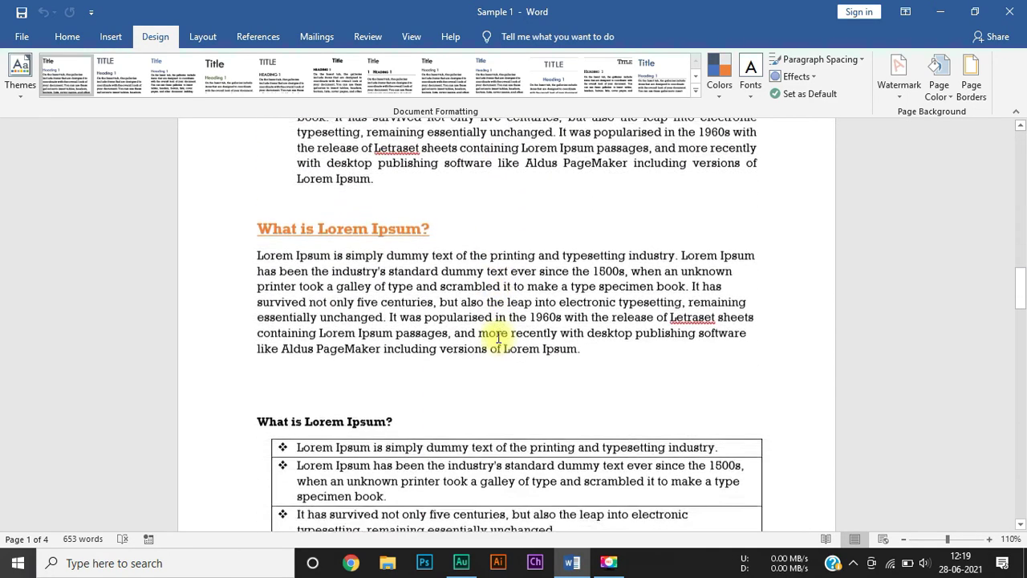
{"action": "scroll", "coordinate": [499, 337], "scroll_direction": "up", "scroll_amount": 3}
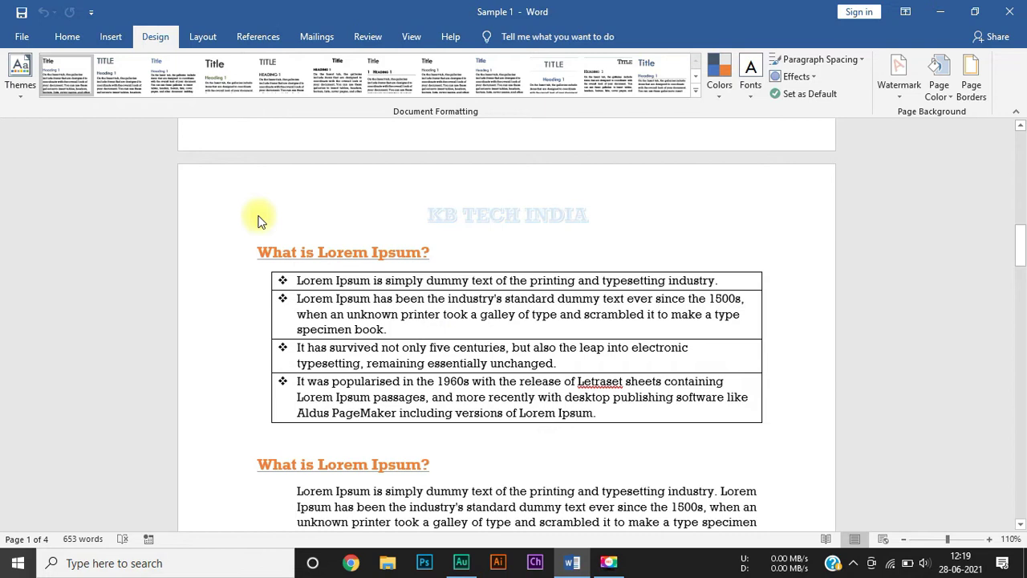
{"action": "scroll", "coordinate": [287, 296], "scroll_direction": "down", "scroll_amount": 1}
{"action": "scroll", "coordinate": [287, 296], "scroll_direction": "down", "scroll_amount": 1}
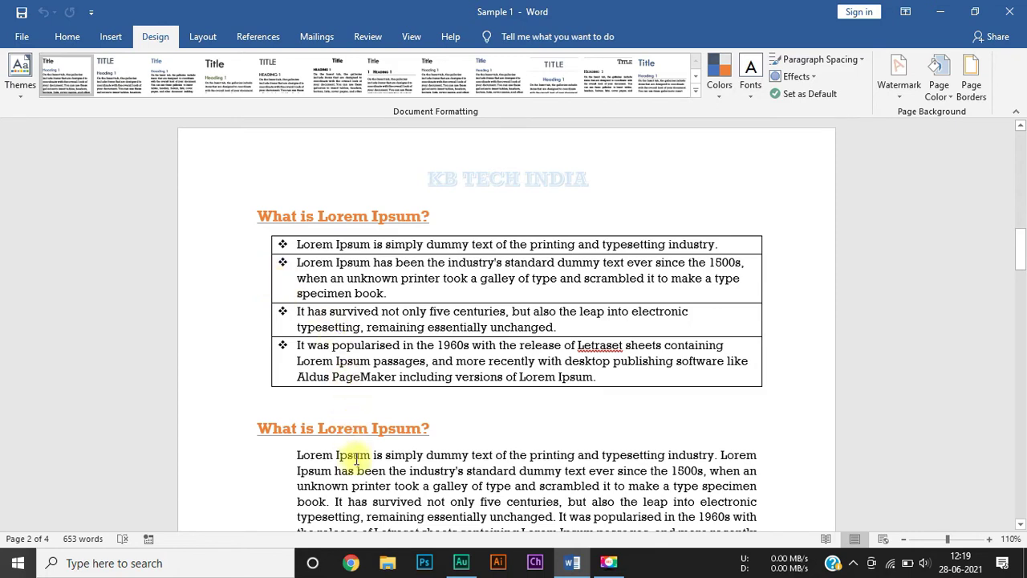
{"action": "left_click", "coordinate": [16, 96]}
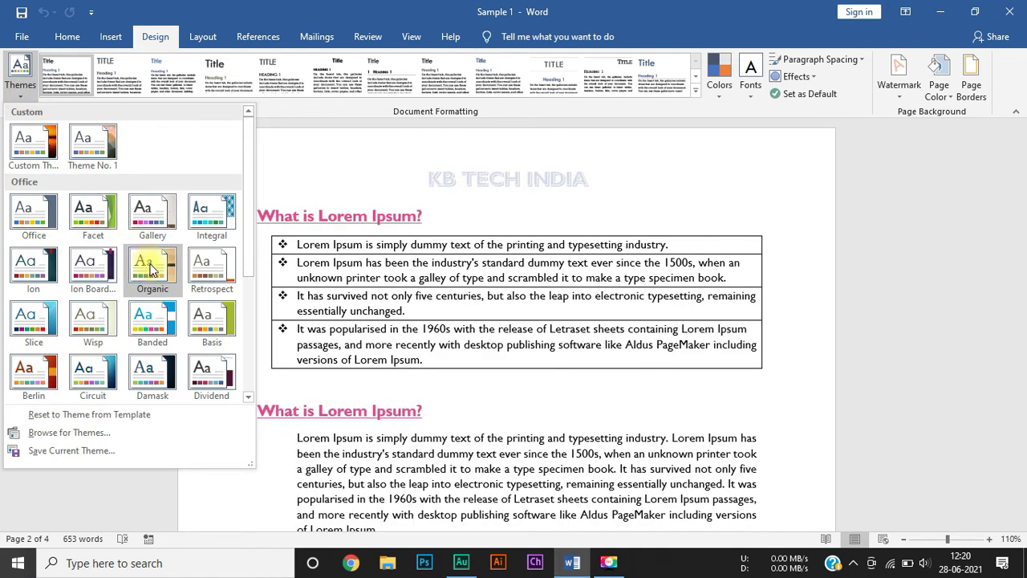
{"action": "scroll", "coordinate": [149, 293], "scroll_direction": "down", "scroll_amount": 3}
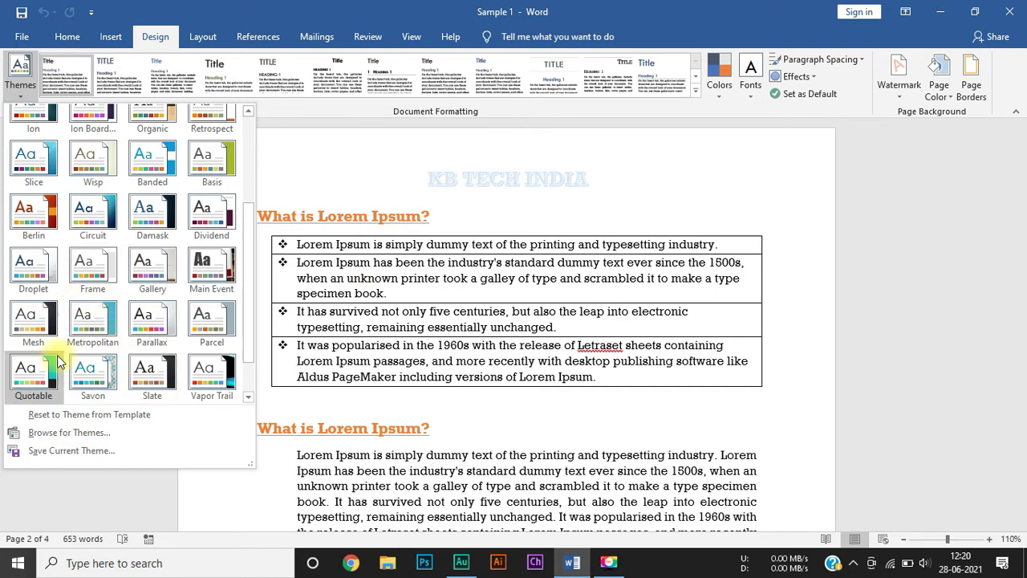
{"action": "scroll", "coordinate": [57, 354], "scroll_direction": "down", "scroll_amount": 1}
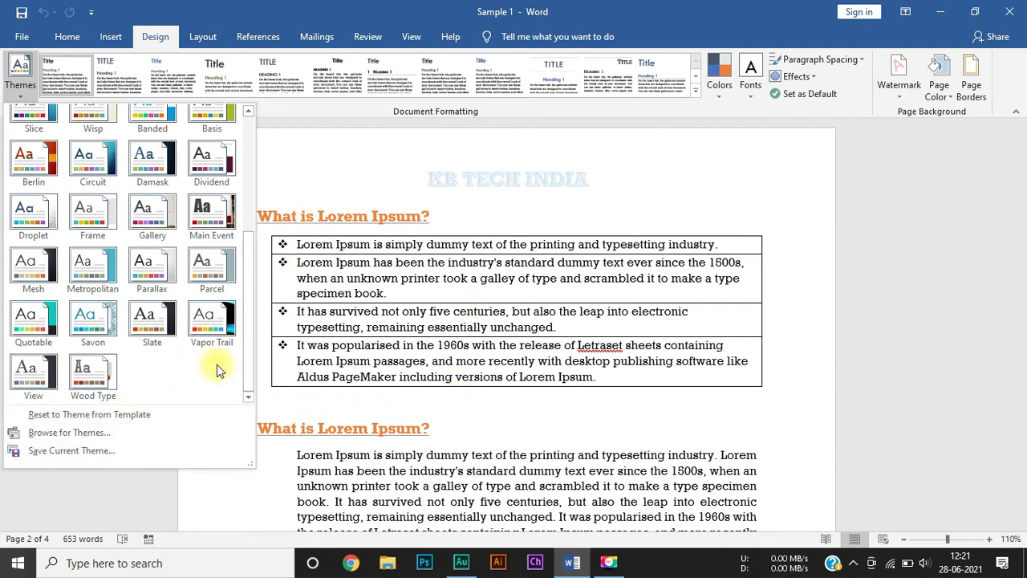
{"action": "scroll", "coordinate": [222, 373], "scroll_direction": "up", "scroll_amount": 4}
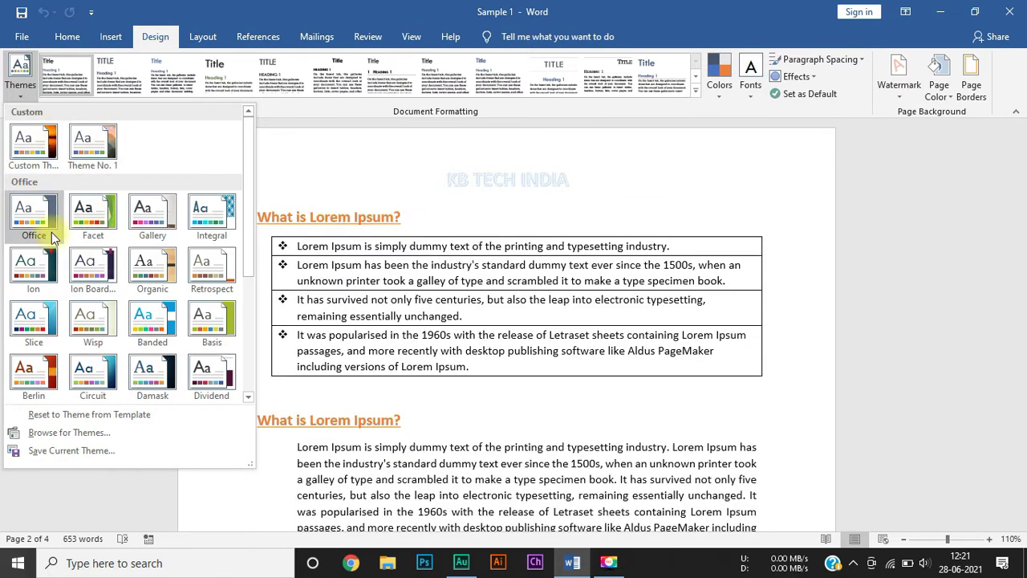
{"action": "left_click", "coordinate": [16, 89]}
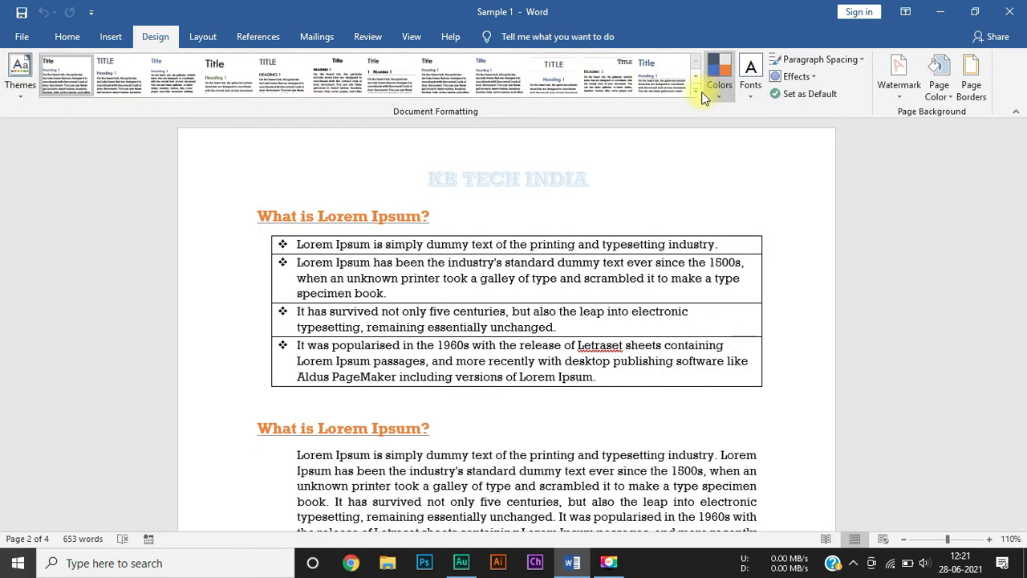
View the available document style sets and theme color sets without applying any.
{"action": "left_click", "coordinate": [692, 92]}
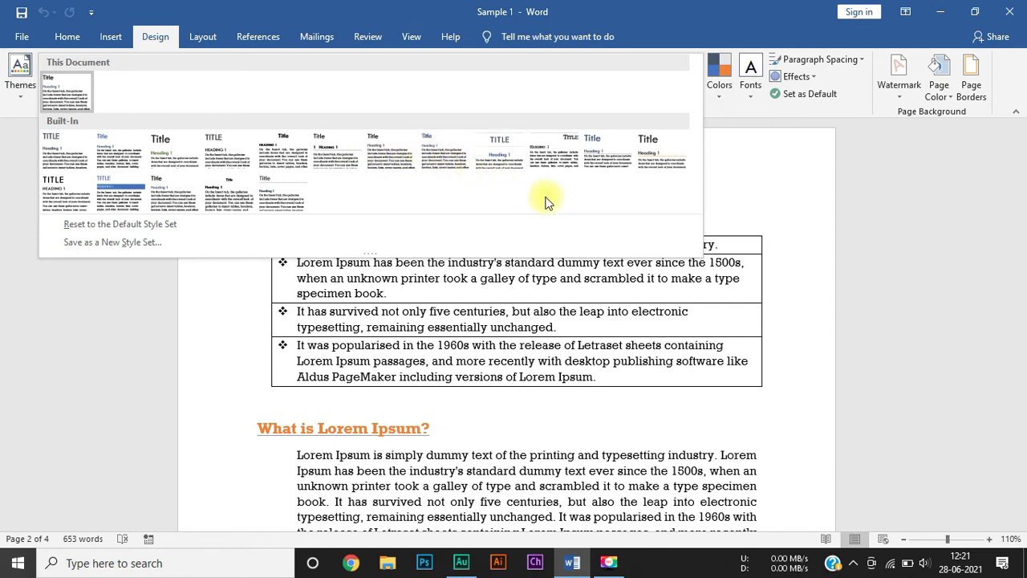
{"action": "left_click", "coordinate": [709, 102]}
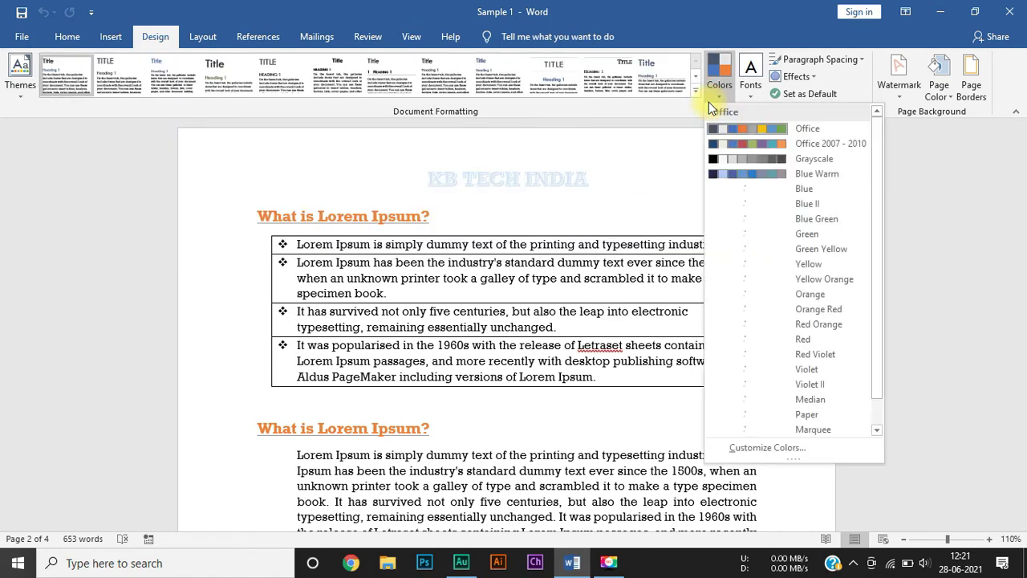
{"action": "left_click", "coordinate": [683, 97]}
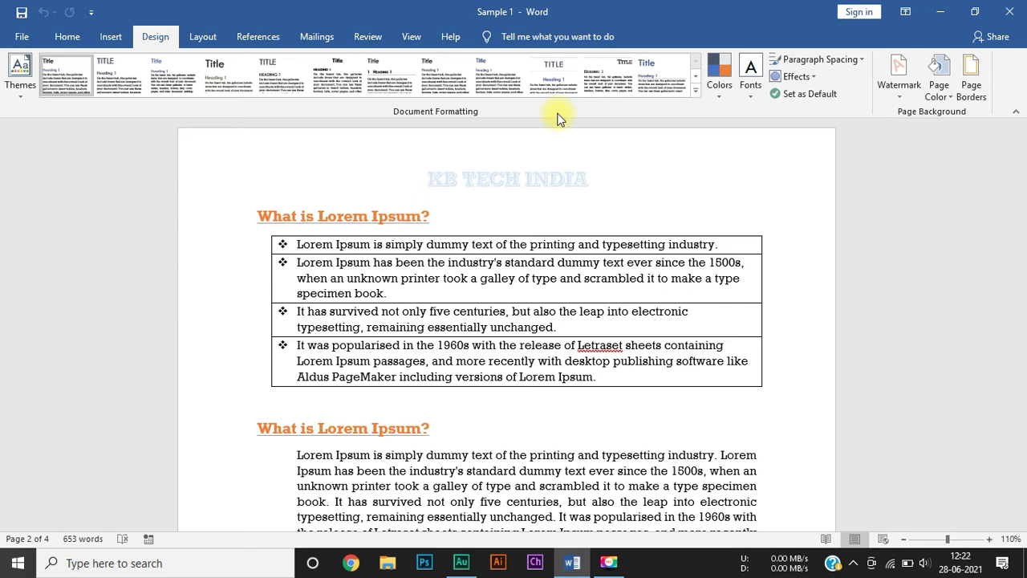
Apply the Circuit theme to the document.
{"action": "left_click", "coordinate": [19, 95]}
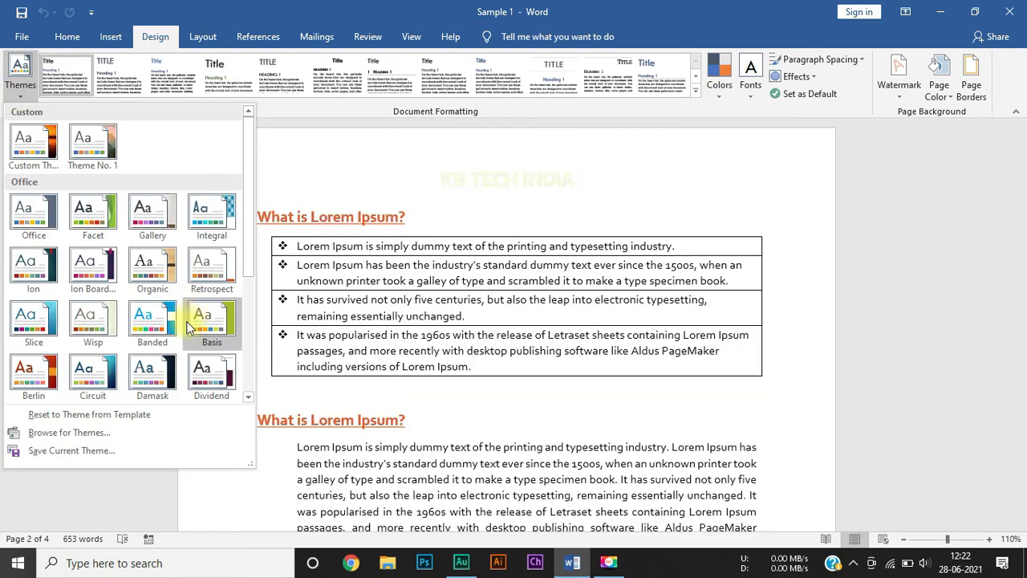
{"action": "left_click", "coordinate": [112, 379]}
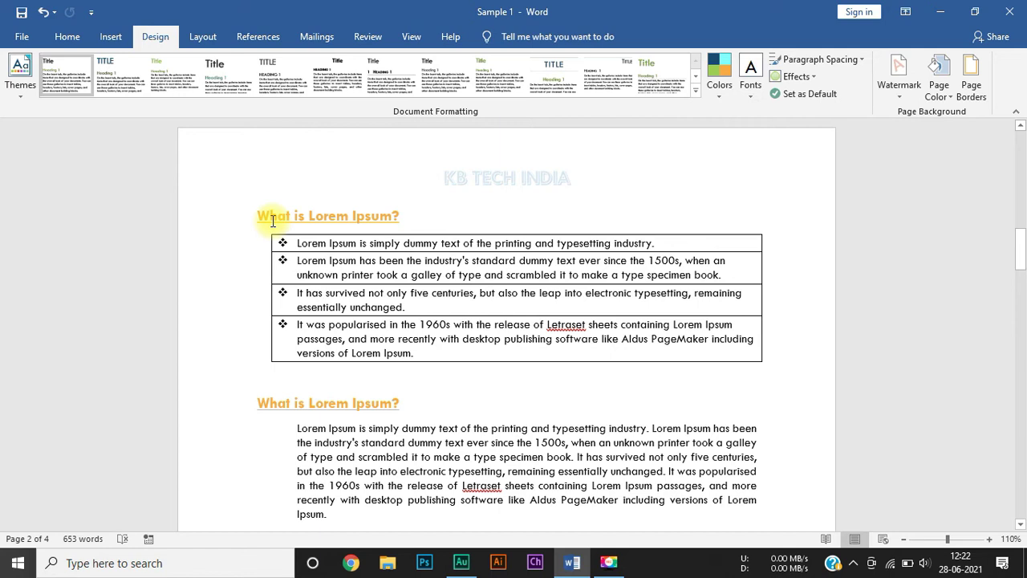
Change the document's theme colors to the Violet II color set.
{"action": "left_click", "coordinate": [720, 90]}
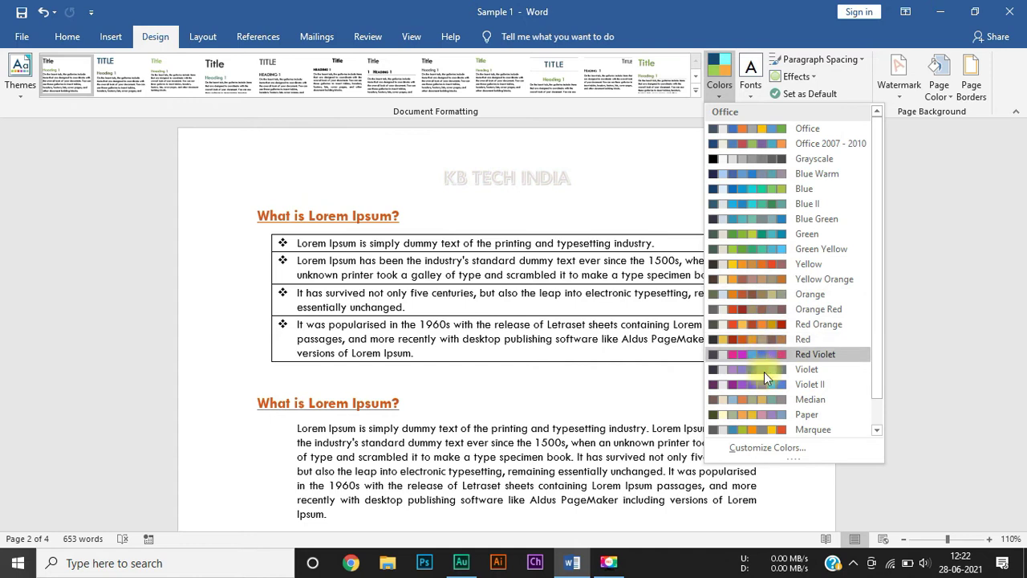
{"action": "scroll", "coordinate": [765, 384], "scroll_direction": "down", "scroll_amount": 1}
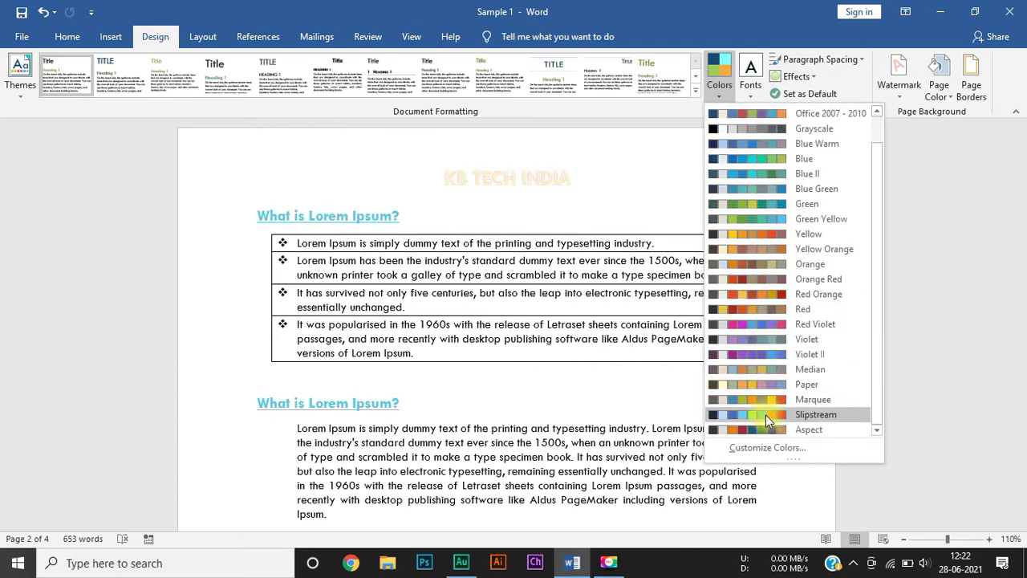
{"action": "left_click", "coordinate": [763, 351]}
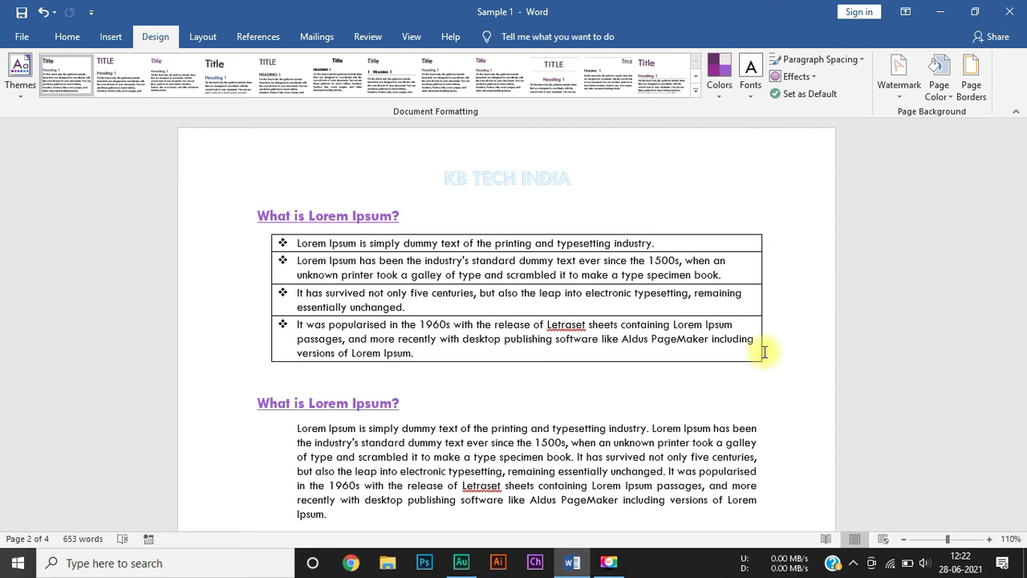
Set the document's theme fonts to Tw Cen MT.
{"action": "left_click", "coordinate": [748, 89]}
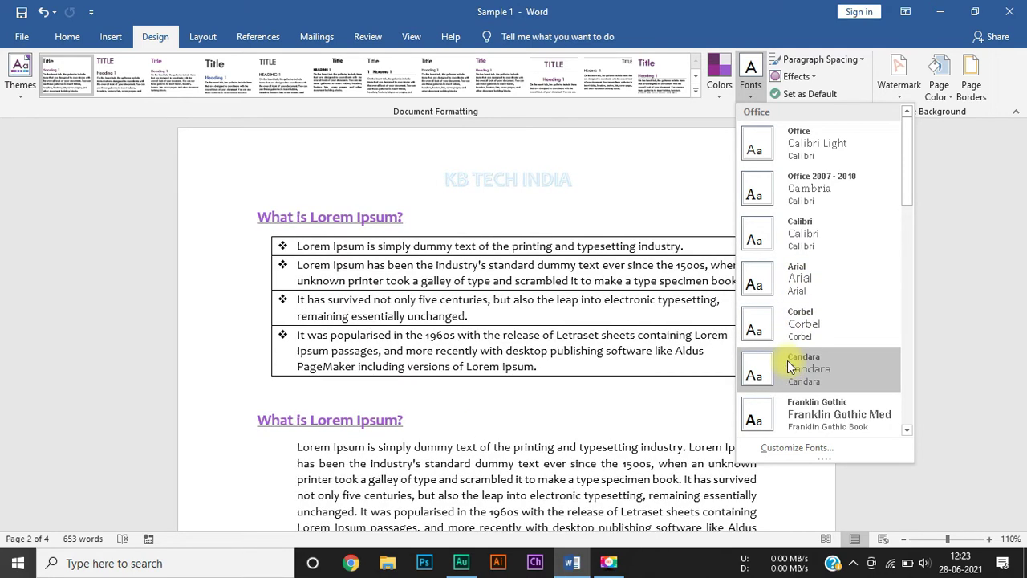
{"action": "scroll", "coordinate": [788, 394], "scroll_direction": "down", "scroll_amount": 3}
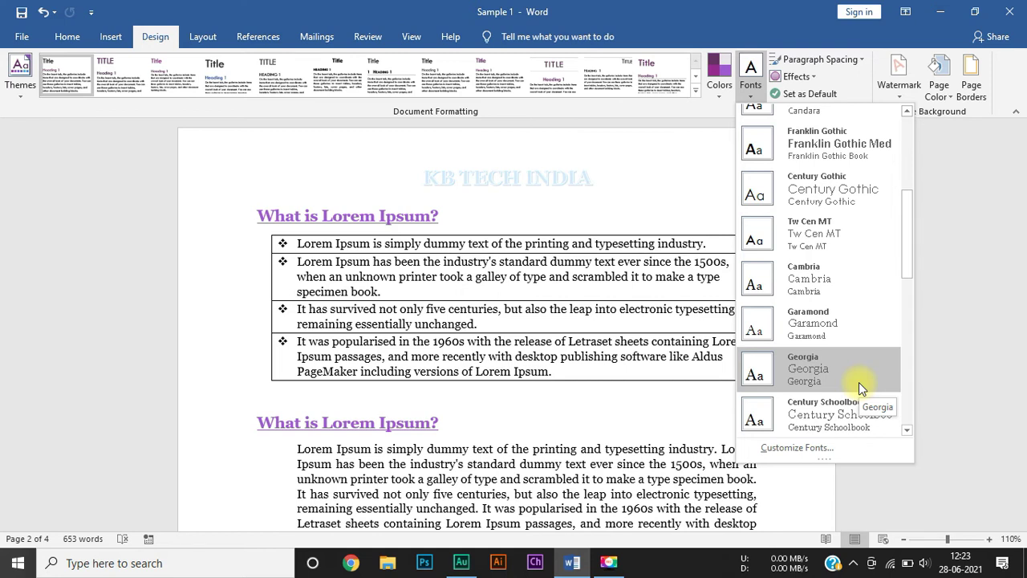
{"action": "left_click", "coordinate": [829, 254]}
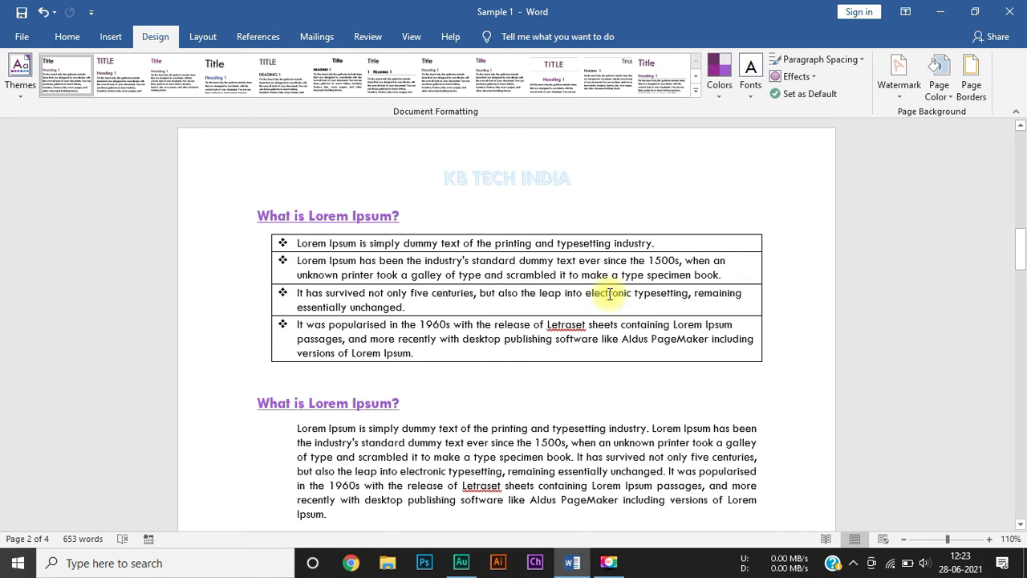
Apply the style set's Default paragraph spacing to the whole document.
{"action": "left_click", "coordinate": [861, 56]}
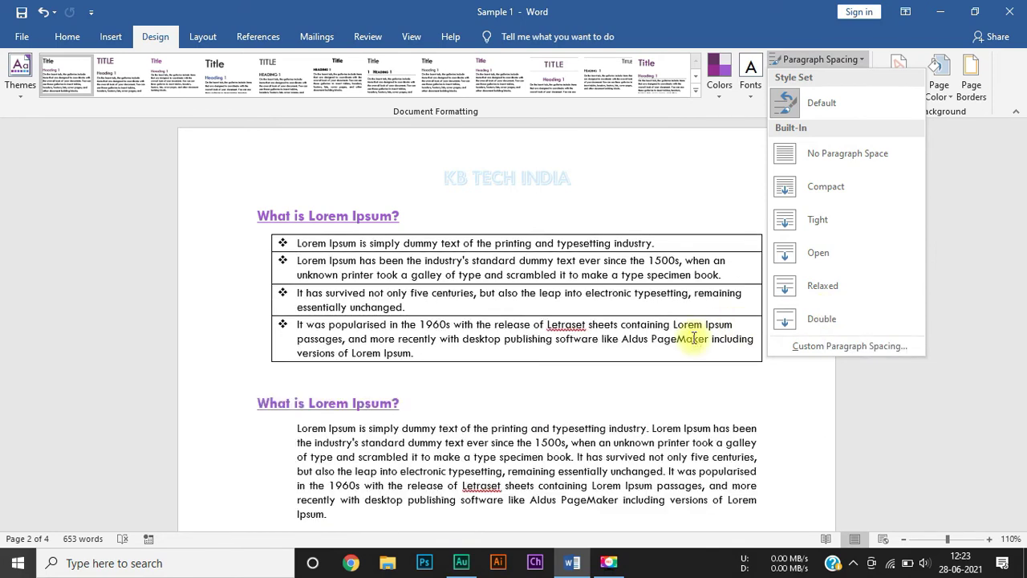
{"action": "scroll", "coordinate": [688, 335], "scroll_direction": "down", "scroll_amount": 5}
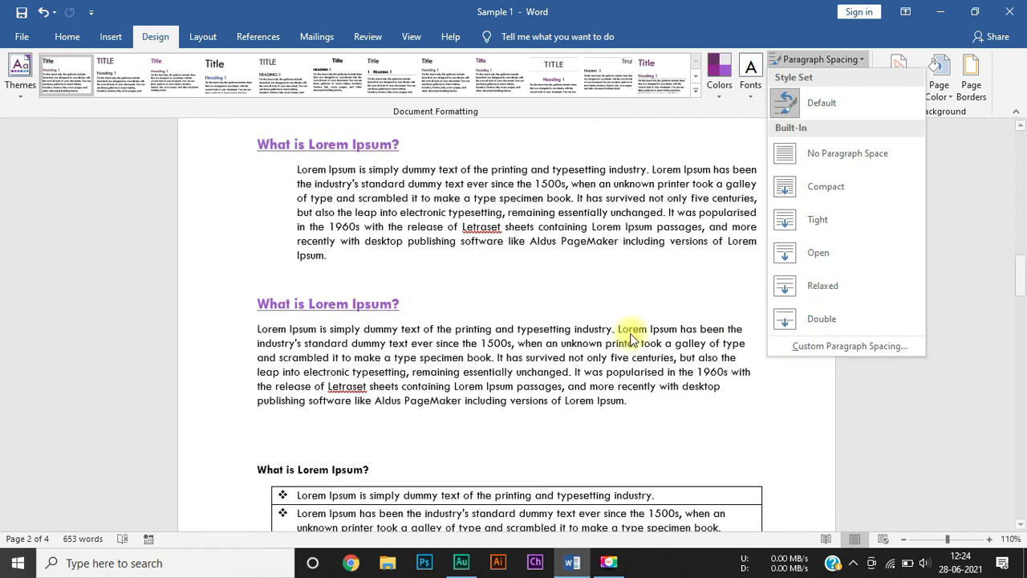
{"action": "scroll", "coordinate": [594, 333], "scroll_direction": "down", "scroll_amount": 2}
{"action": "scroll", "coordinate": [658, 240], "scroll_direction": "up", "scroll_amount": 5}
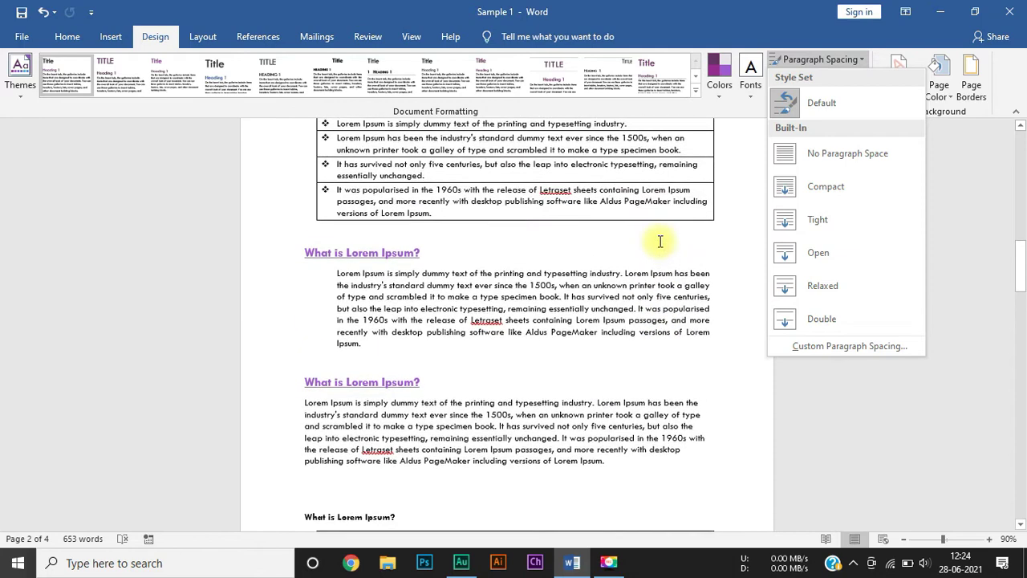
{"action": "scroll", "coordinate": [659, 241], "scroll_direction": "up", "scroll_amount": 4}
{"action": "scroll", "coordinate": [659, 241], "scroll_direction": "up", "scroll_amount": 5}
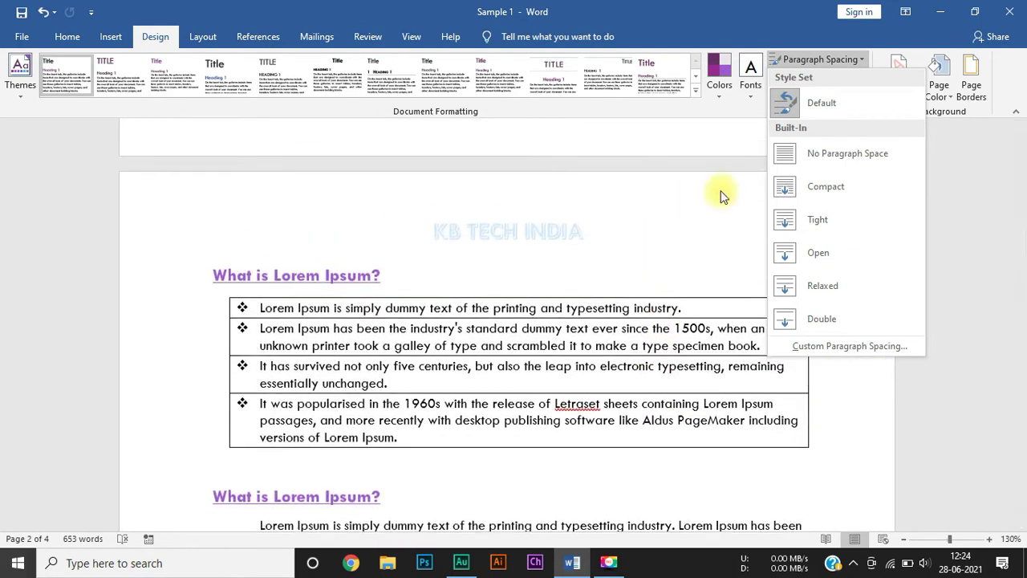
{"action": "left_click", "coordinate": [803, 103]}
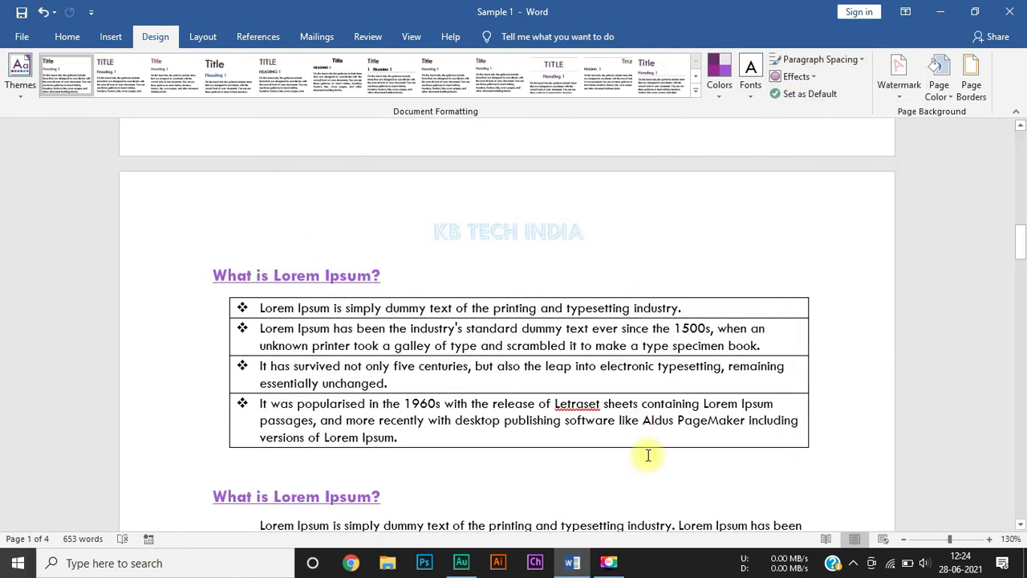
Apply the Office effect set to the document's theme.
{"action": "scroll", "coordinate": [648, 455], "scroll_direction": "down", "scroll_amount": 3}
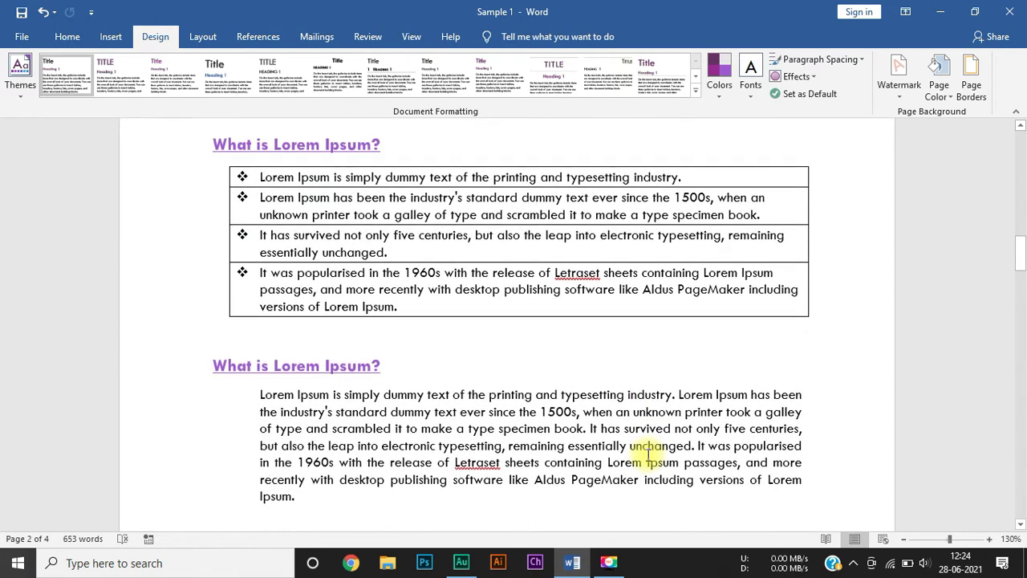
{"action": "scroll", "coordinate": [648, 455], "scroll_direction": "down", "scroll_amount": 3}
{"action": "scroll", "coordinate": [649, 455], "scroll_direction": "down", "scroll_amount": 3, "text": "ctrl"}
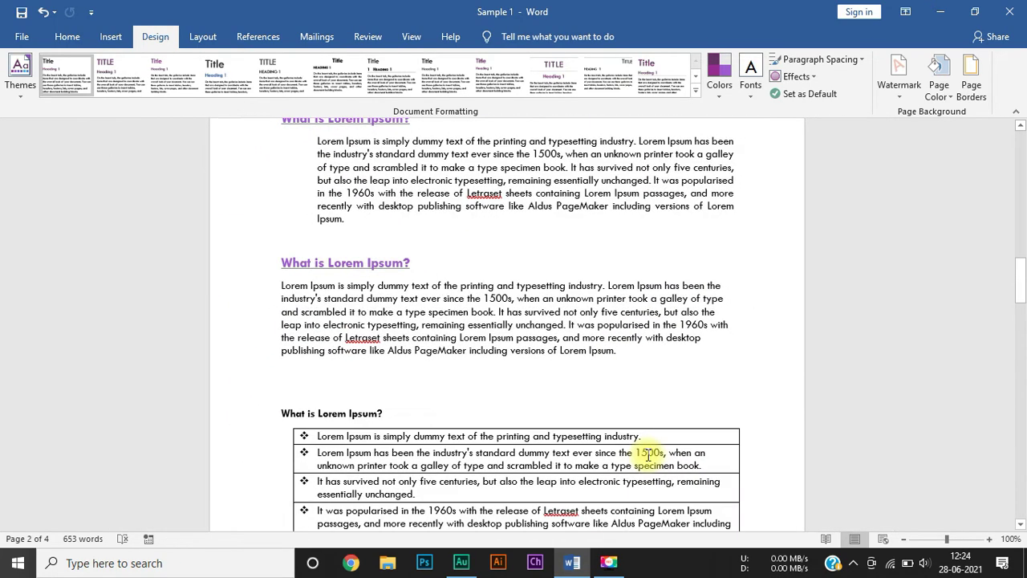
{"action": "scroll", "coordinate": [648, 455], "scroll_direction": "up", "scroll_amount": 5}
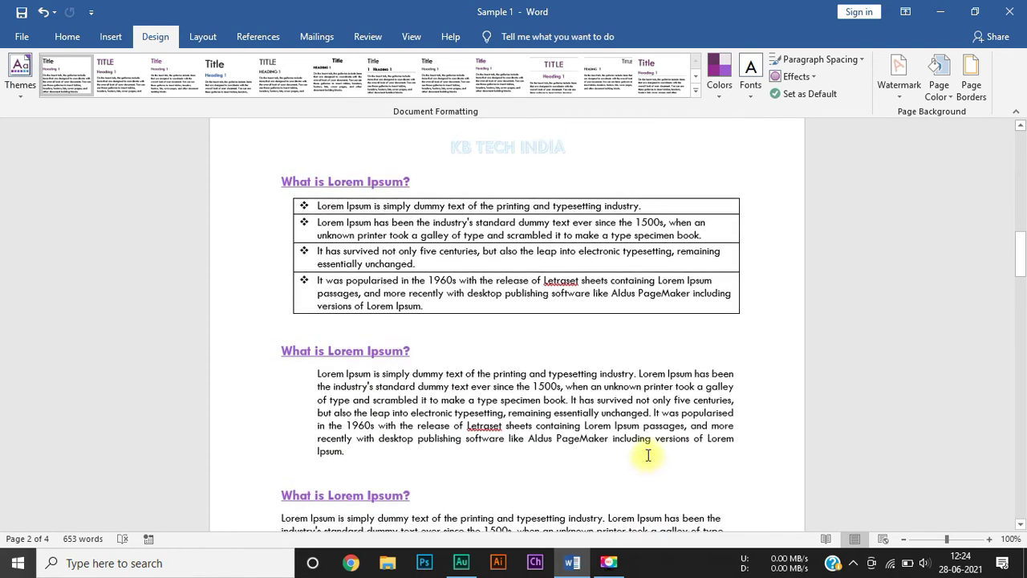
{"action": "left_click", "coordinate": [813, 76]}
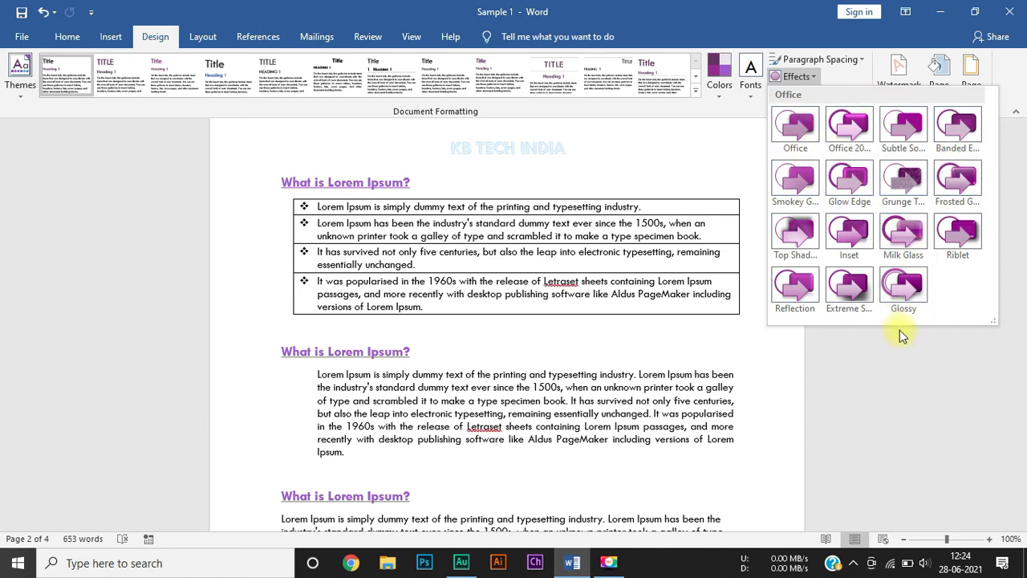
{"action": "left_click", "coordinate": [798, 131]}
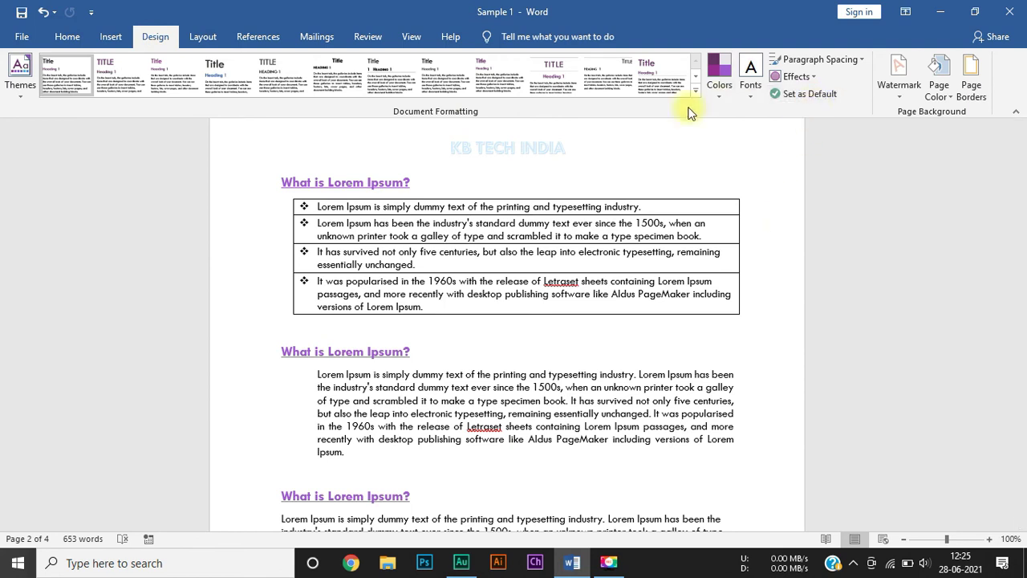
{"action": "left_click", "coordinate": [13, 94]}
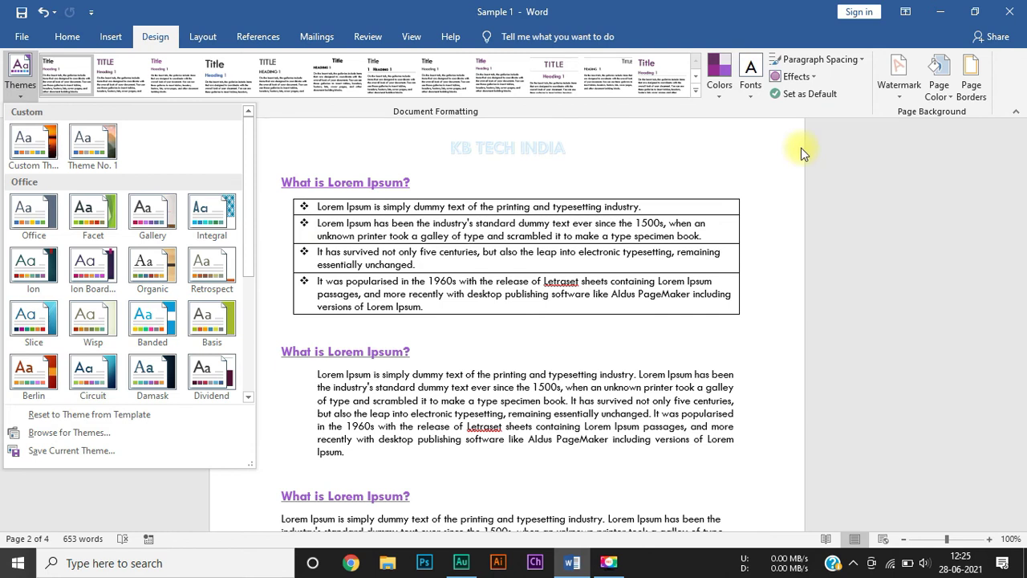
{"action": "left_click", "coordinate": [21, 88]}
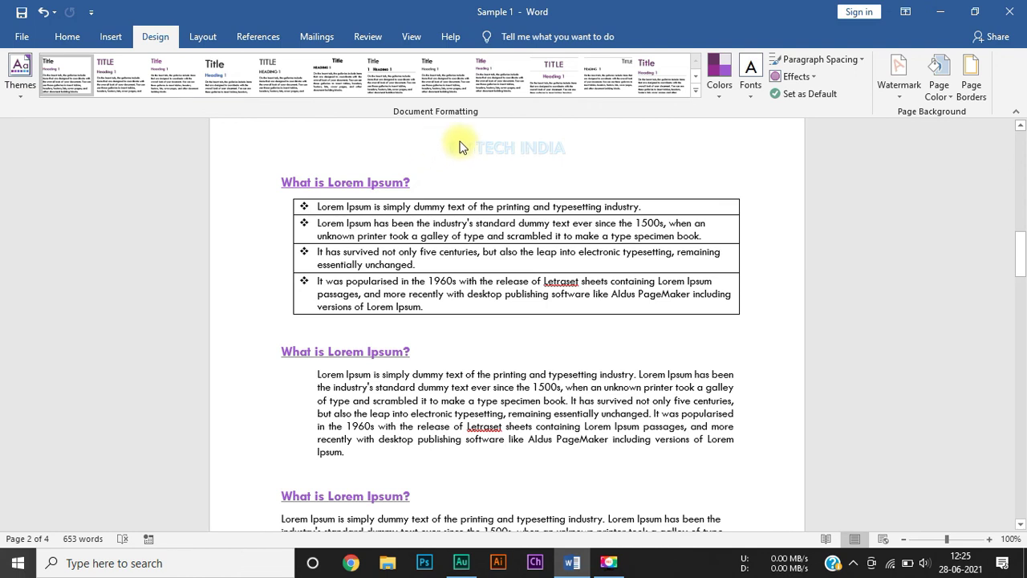
{"action": "scroll", "coordinate": [488, 361], "scroll_direction": "down", "scroll_amount": 3}
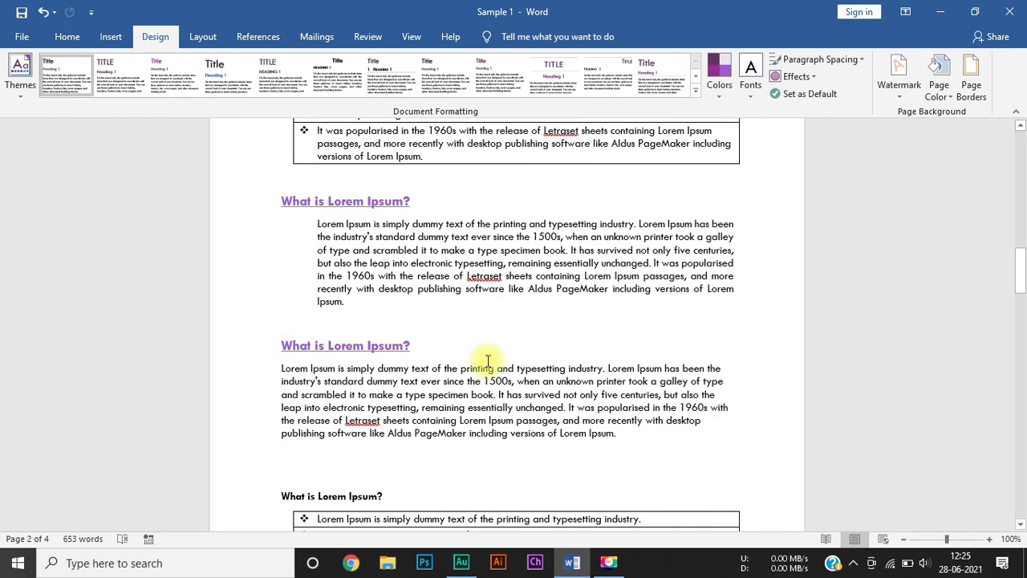
{"action": "scroll", "coordinate": [470, 415], "scroll_direction": "up", "scroll_amount": 2}
{"action": "scroll", "coordinate": [470, 414], "scroll_direction": "up", "scroll_amount": 2}
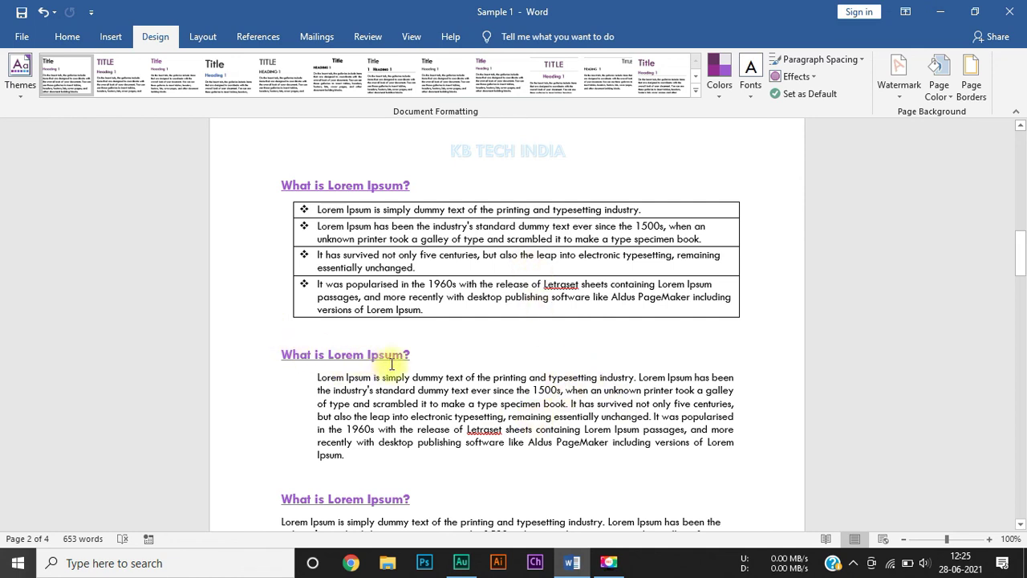
{"action": "scroll", "coordinate": [446, 383], "scroll_direction": "down", "scroll_amount": 4}
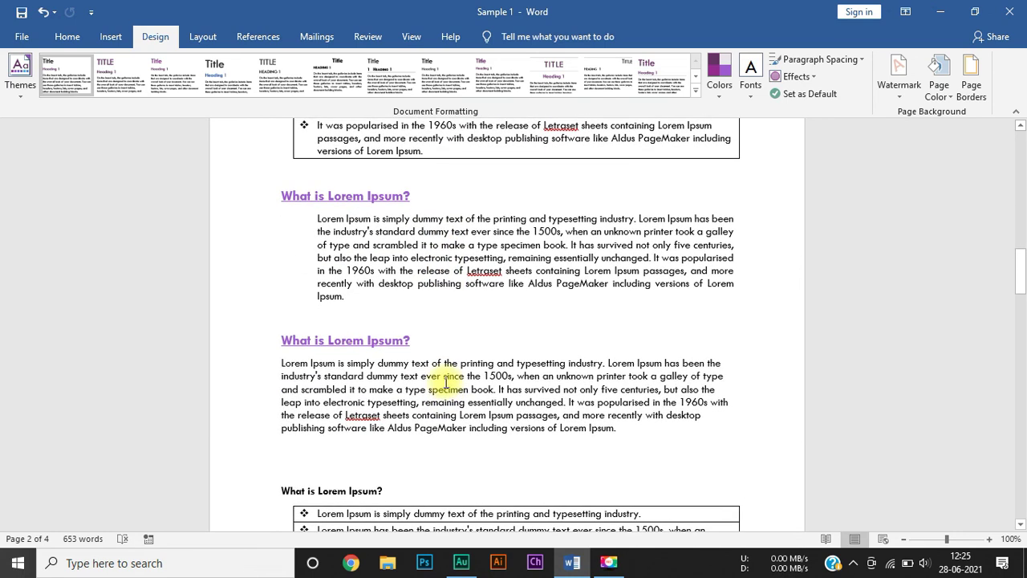